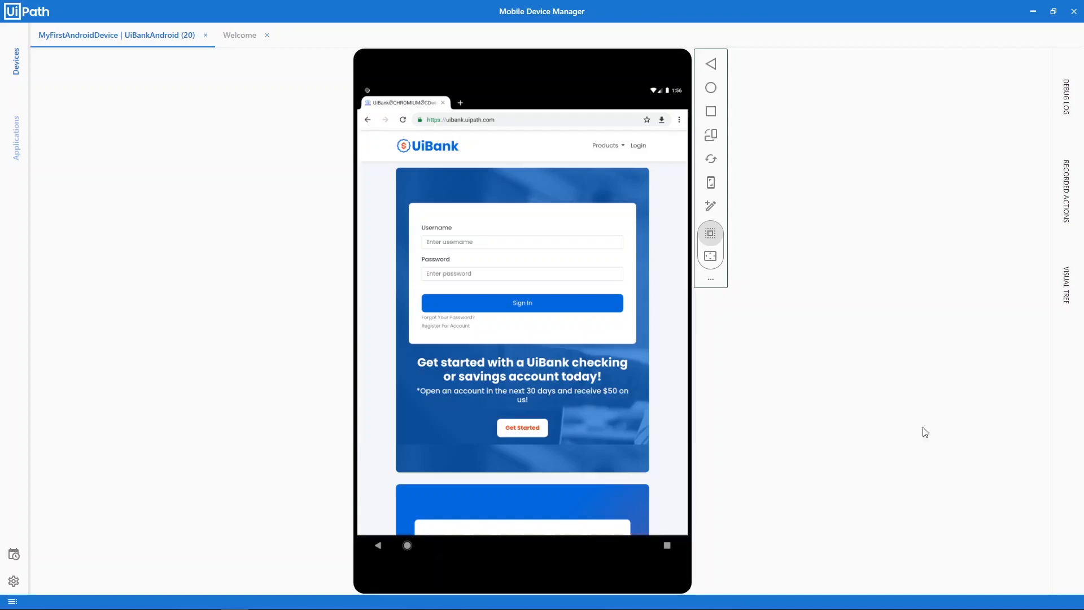
Show the recorded actions list and record taps on Products, Loans and Apply For A Loan
left_click(1066, 191)
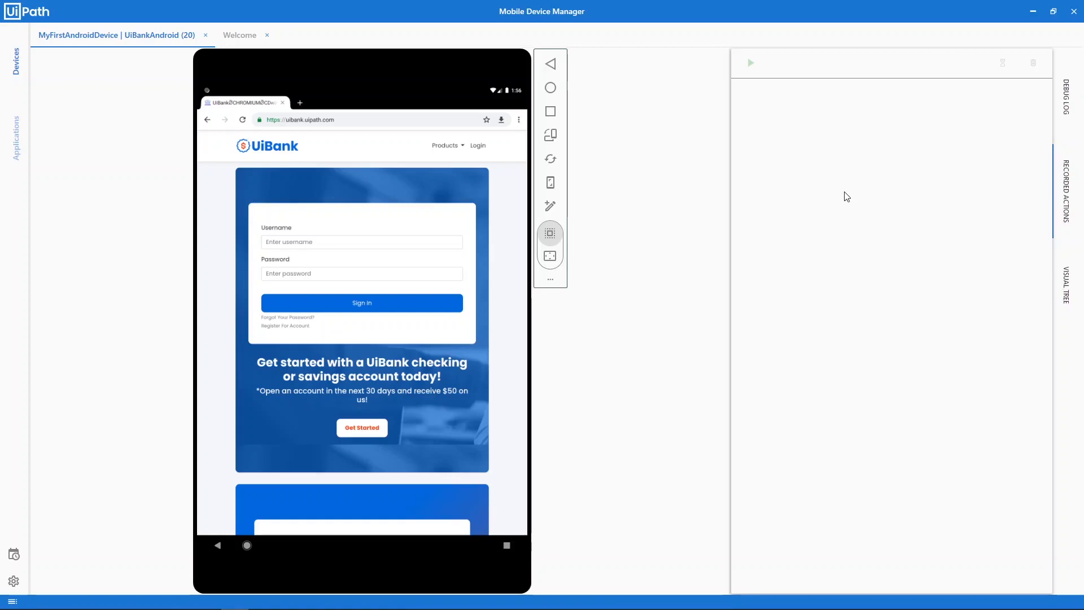
left_click(447, 146)
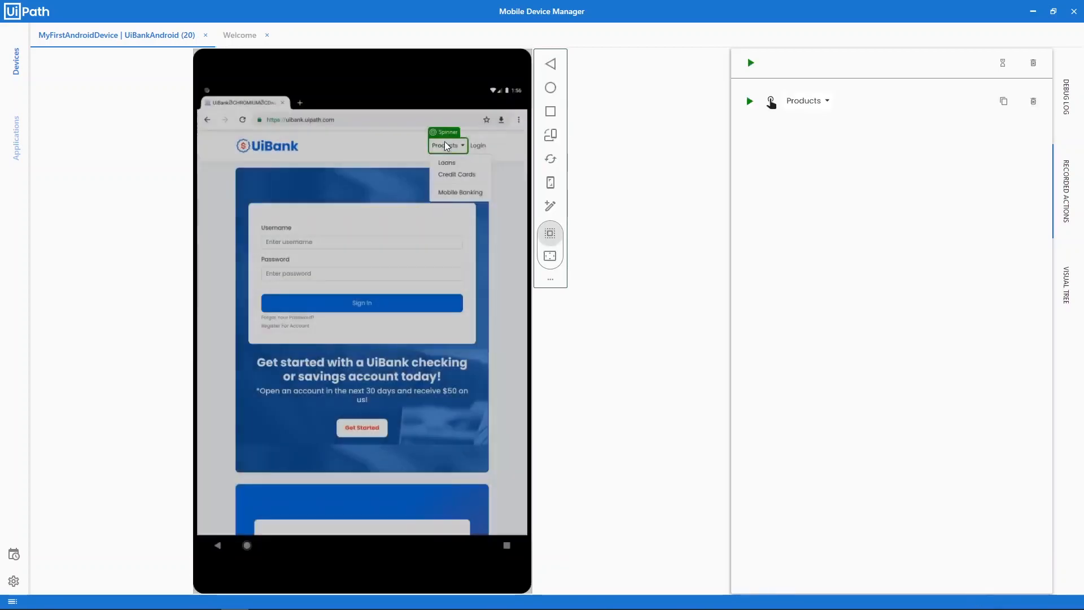
left_click(451, 164)
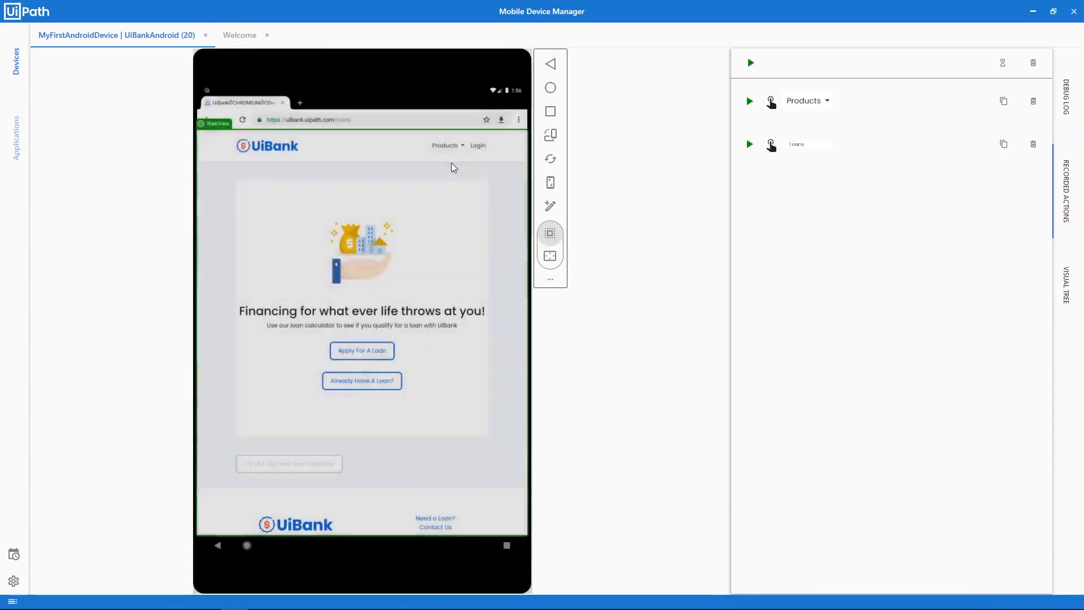
left_click(356, 355)
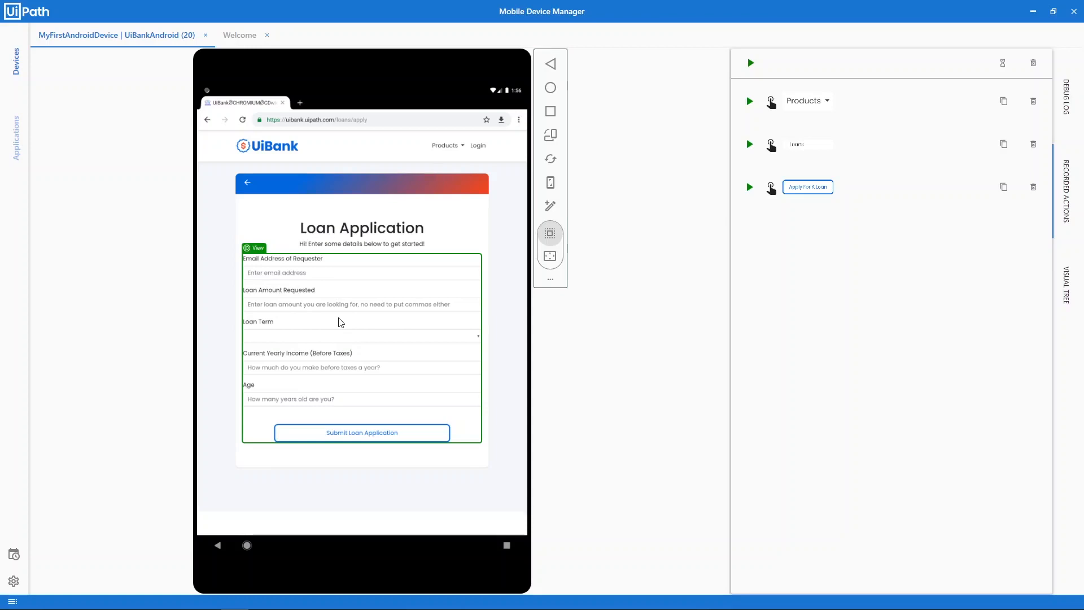
Send the requester's e-mail address and a loan amount of 1000 to the form fields
double_click(309, 274)
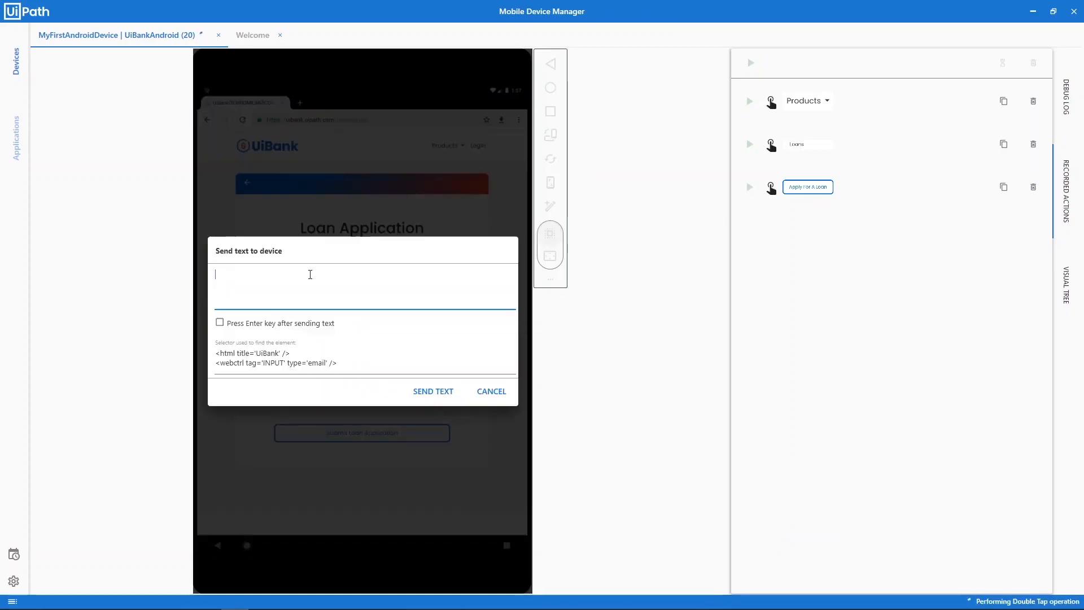
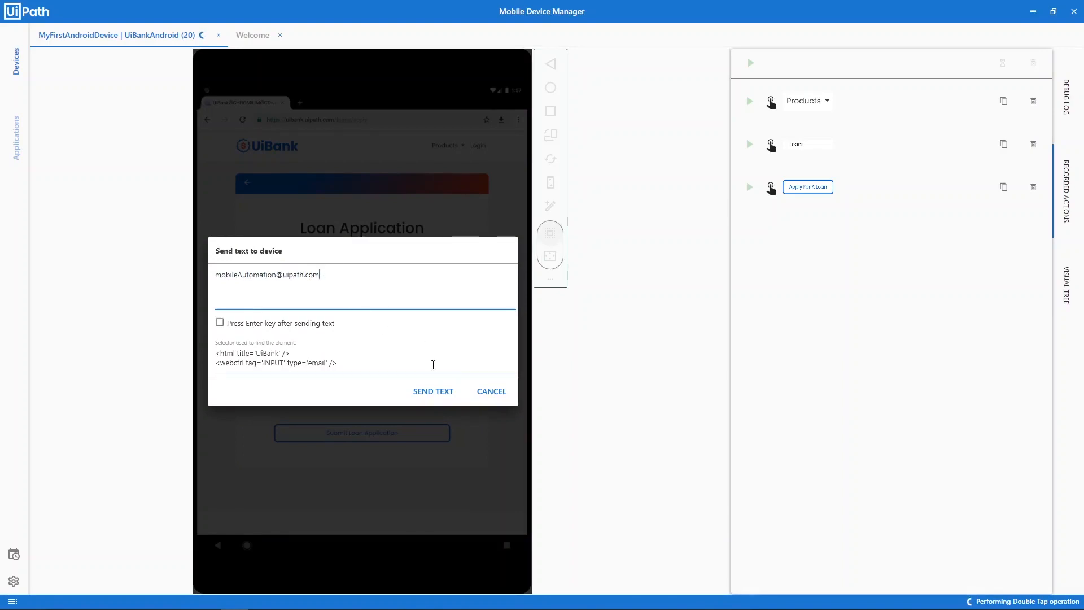
left_click(435, 391)
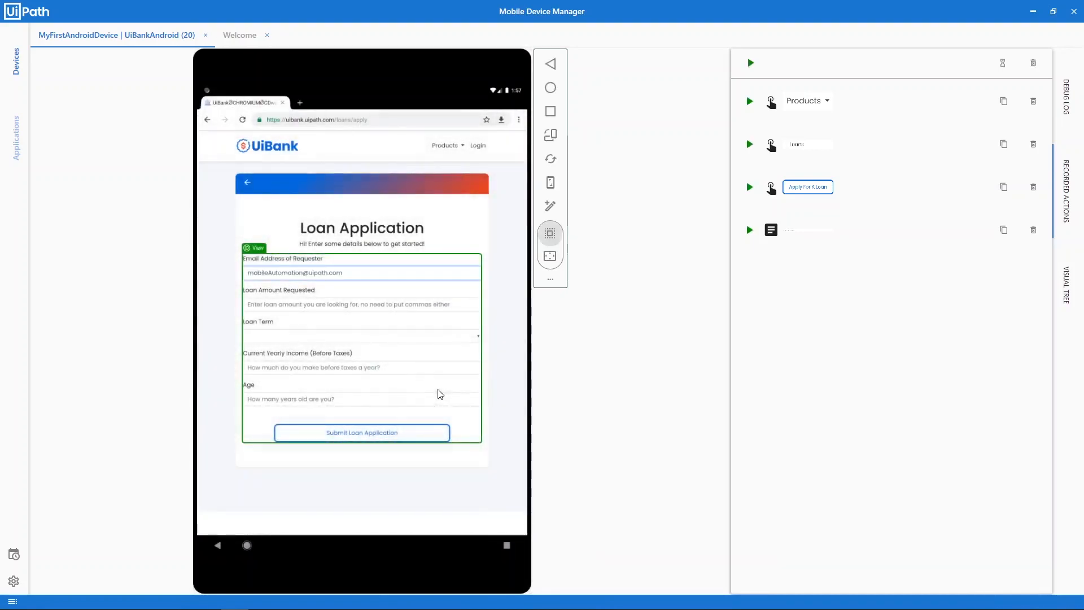
double_click(315, 307)
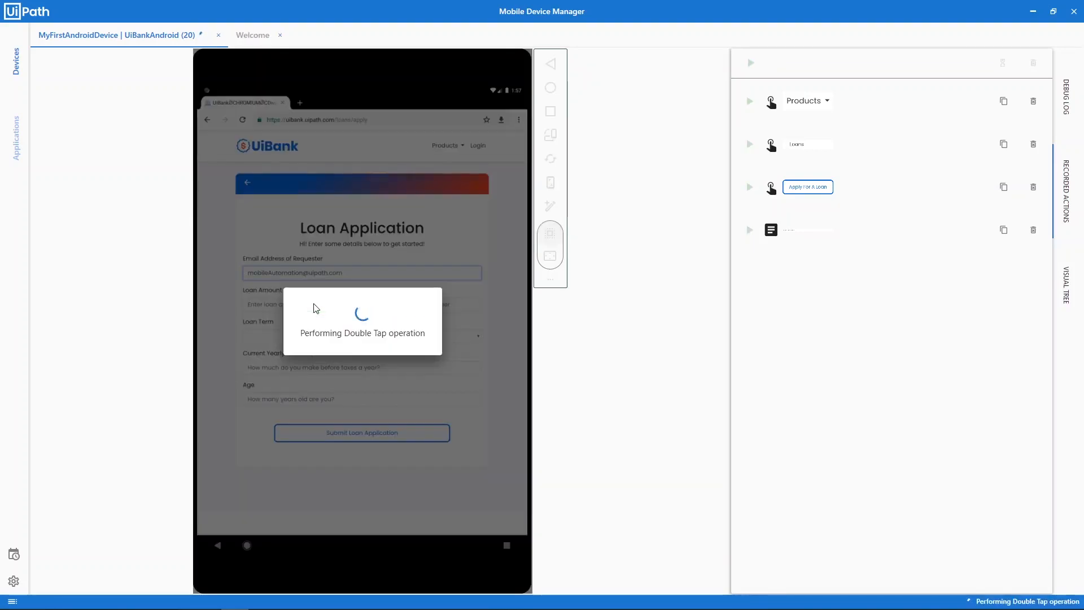
type("1000")
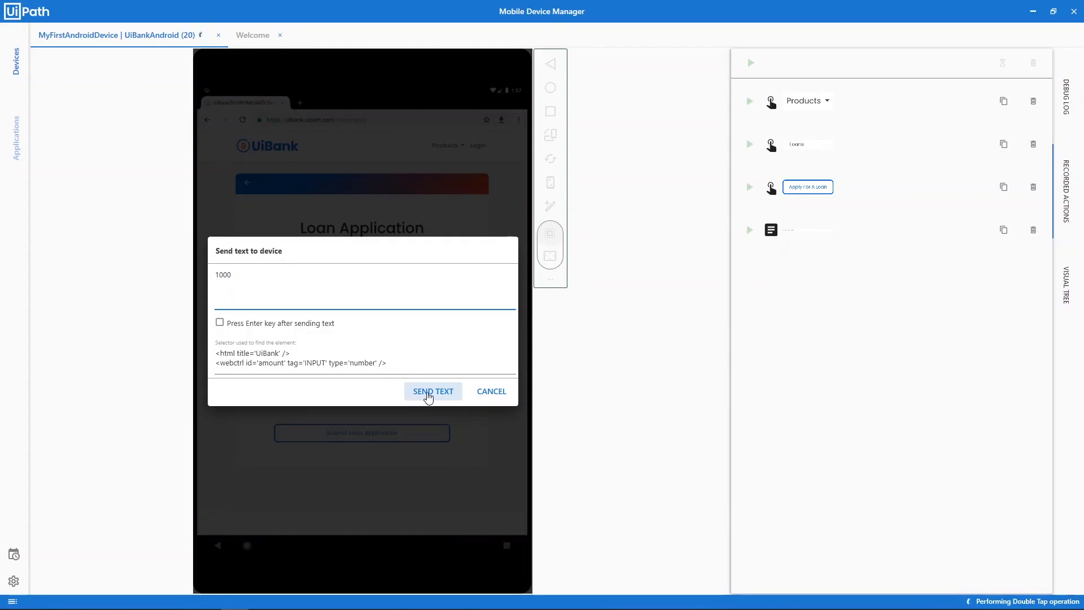
left_click(428, 396)
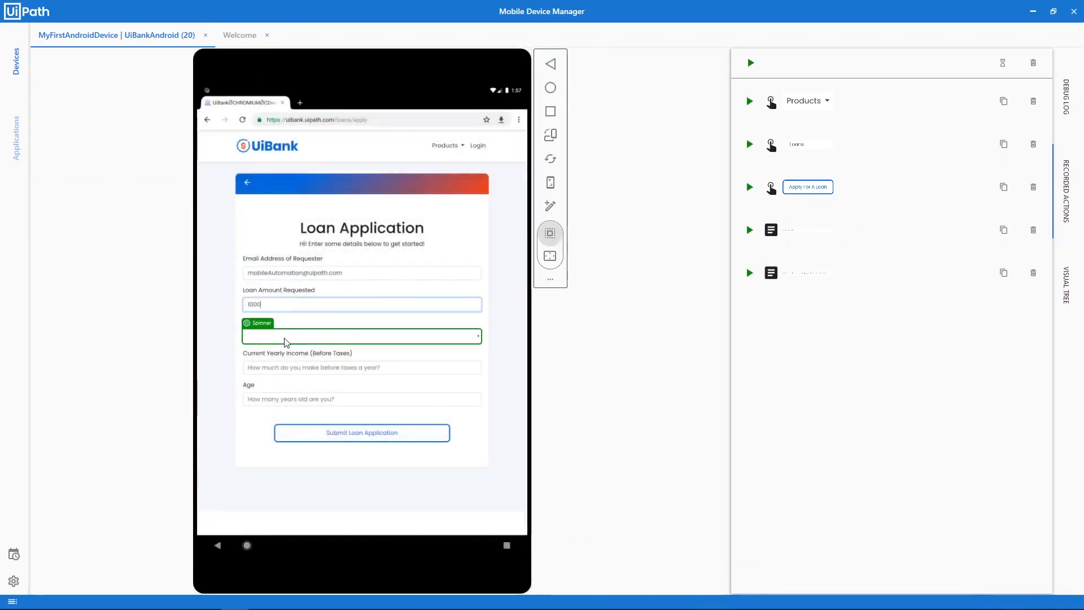
Send the loan term 5, yearly income 10000 and the requester's age to the form
double_click(285, 341)
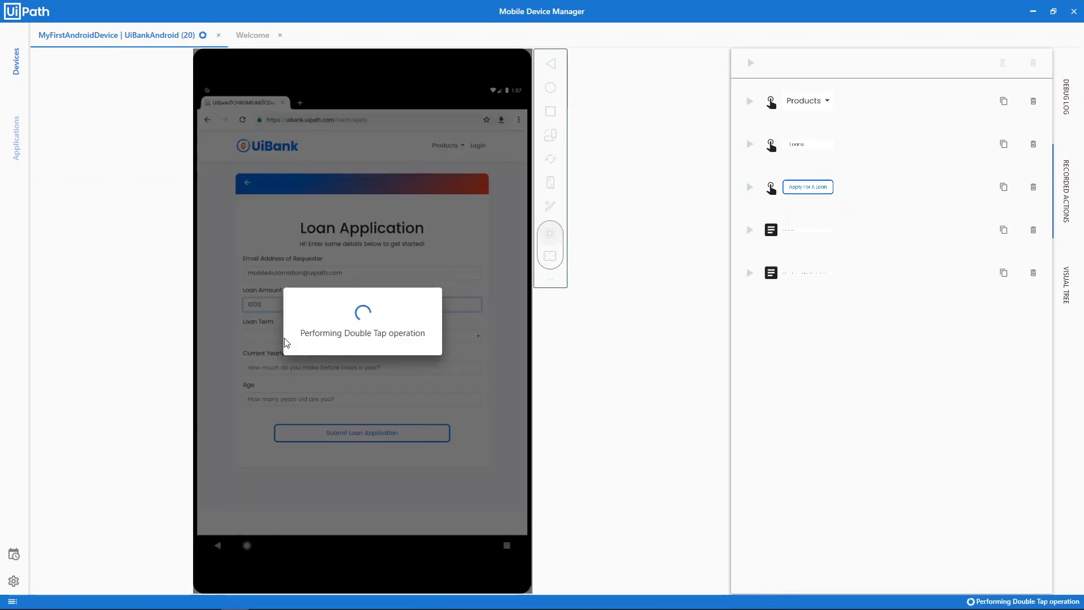
type("5")
left_click(432, 392)
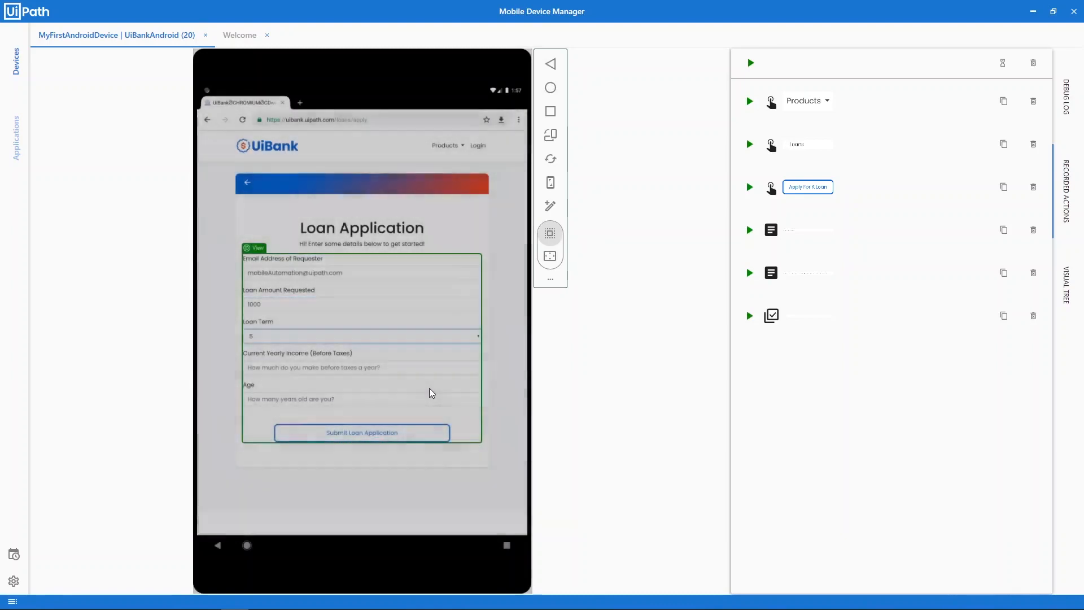
double_click(399, 367)
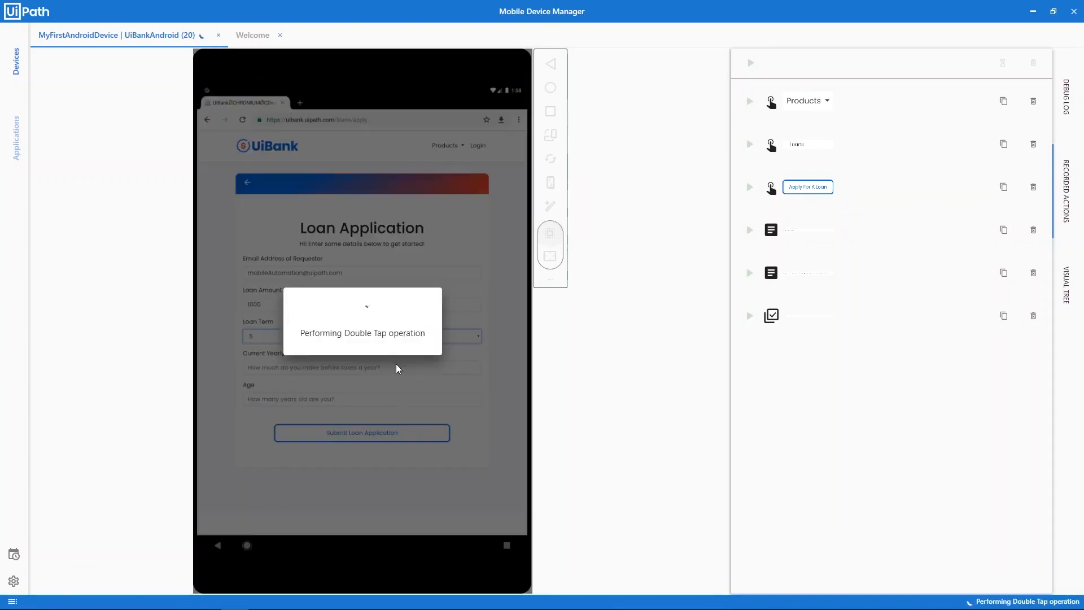
type("100000")
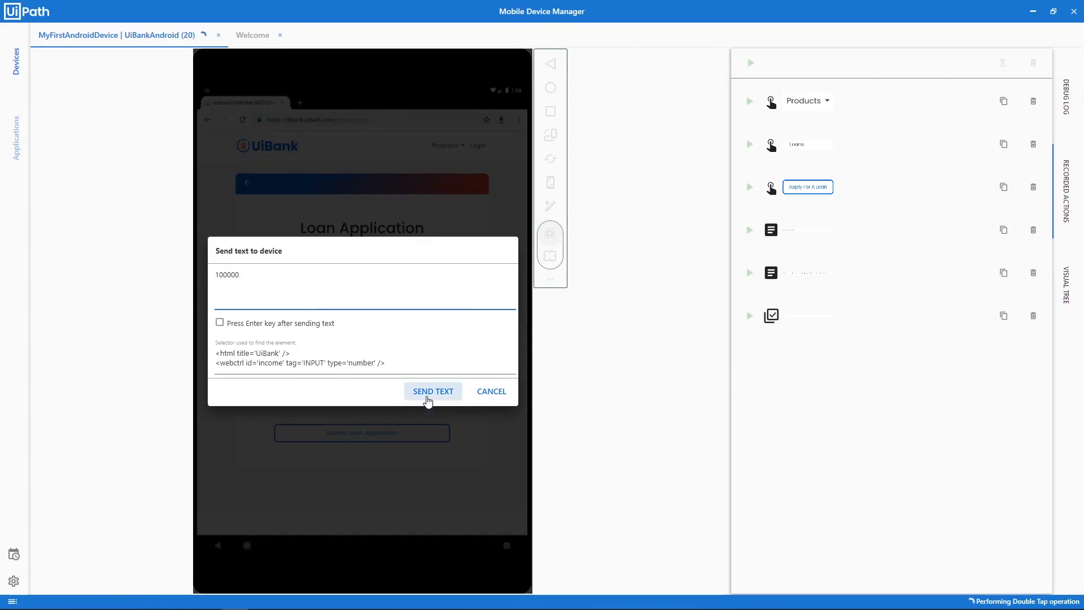
left_click(428, 398)
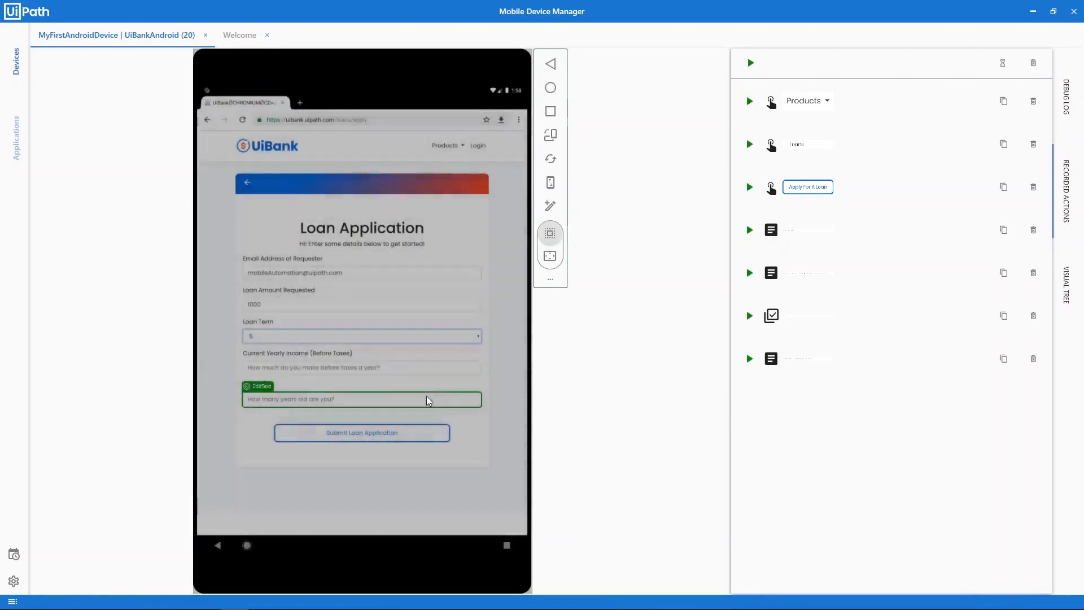
double_click(404, 399)
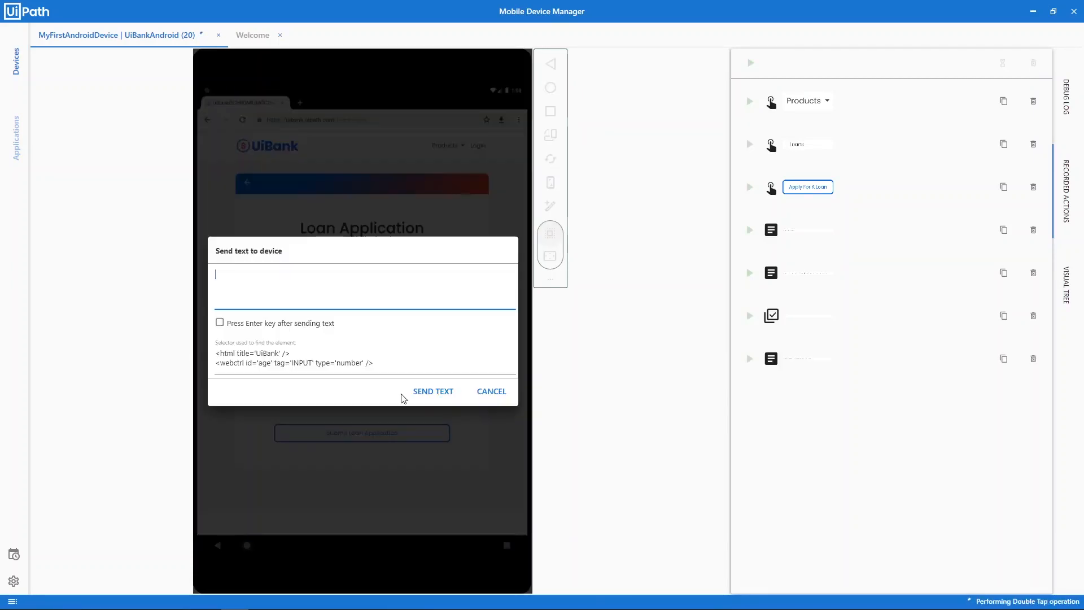
type("30")
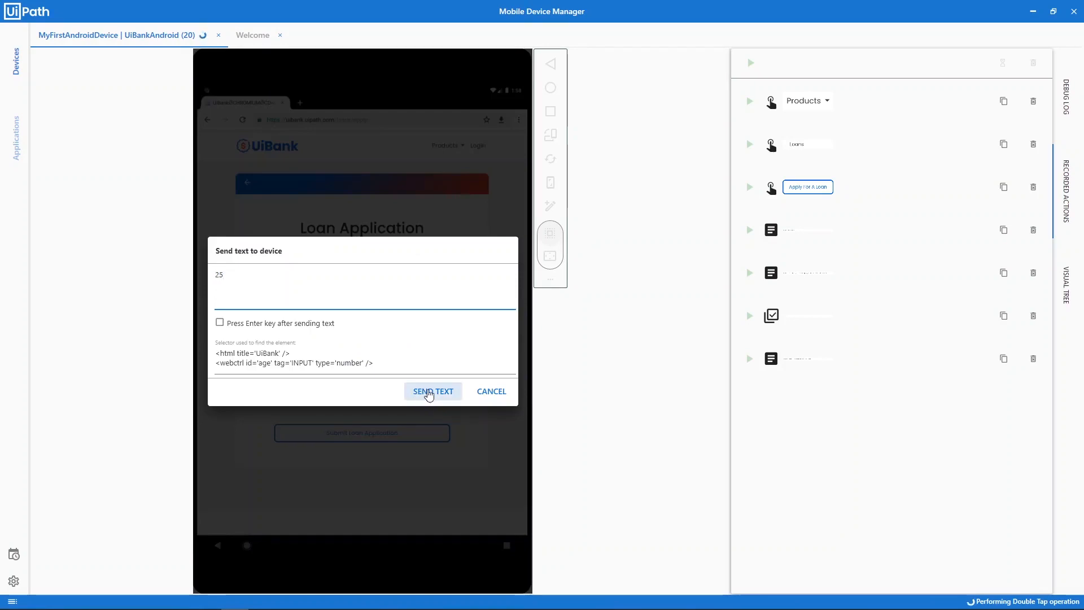
left_click(429, 391)
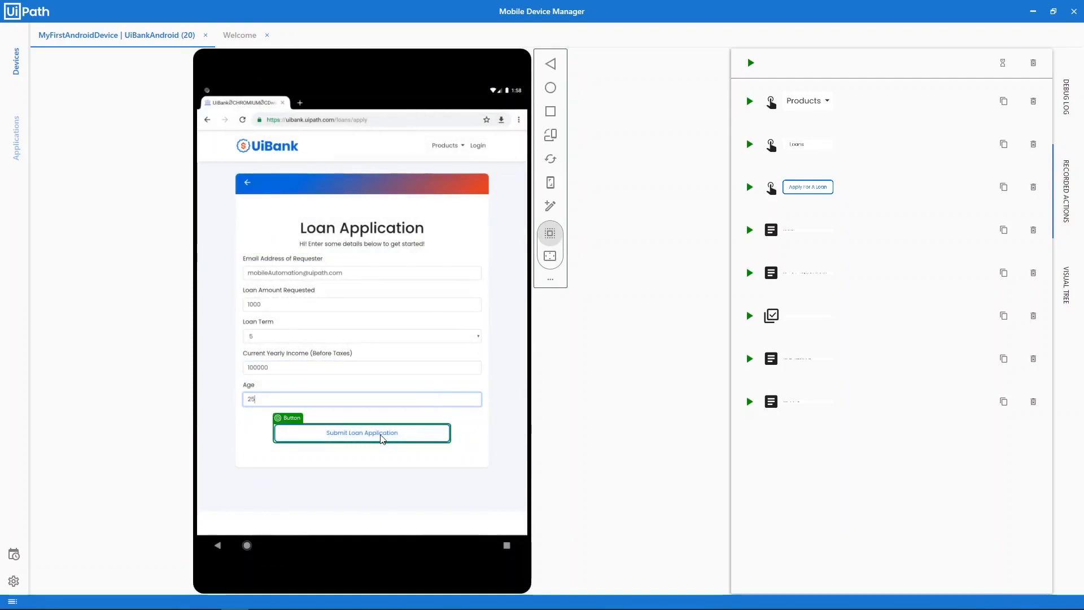
Record submitting the loan application, then expand the extra device tools flyout
left_click(382, 440)
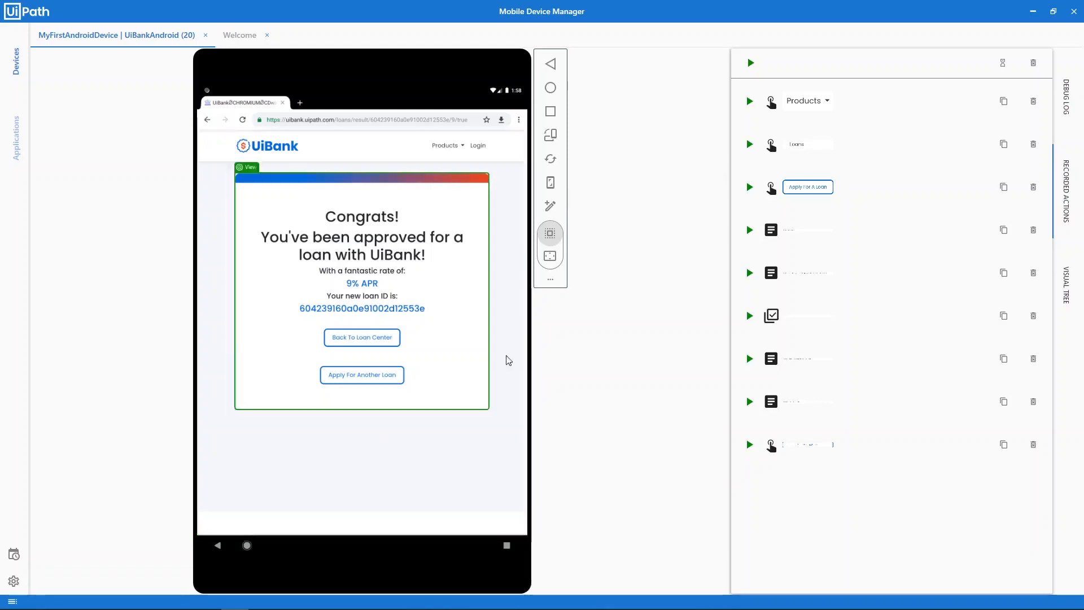
left_click(551, 280)
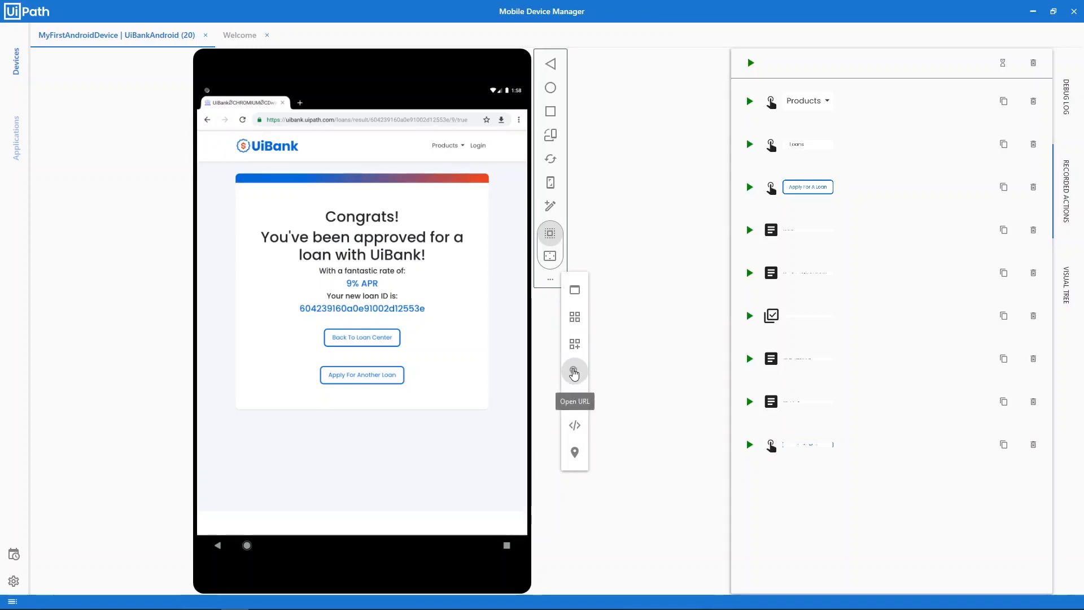
left_click(574, 372)
type("https:")
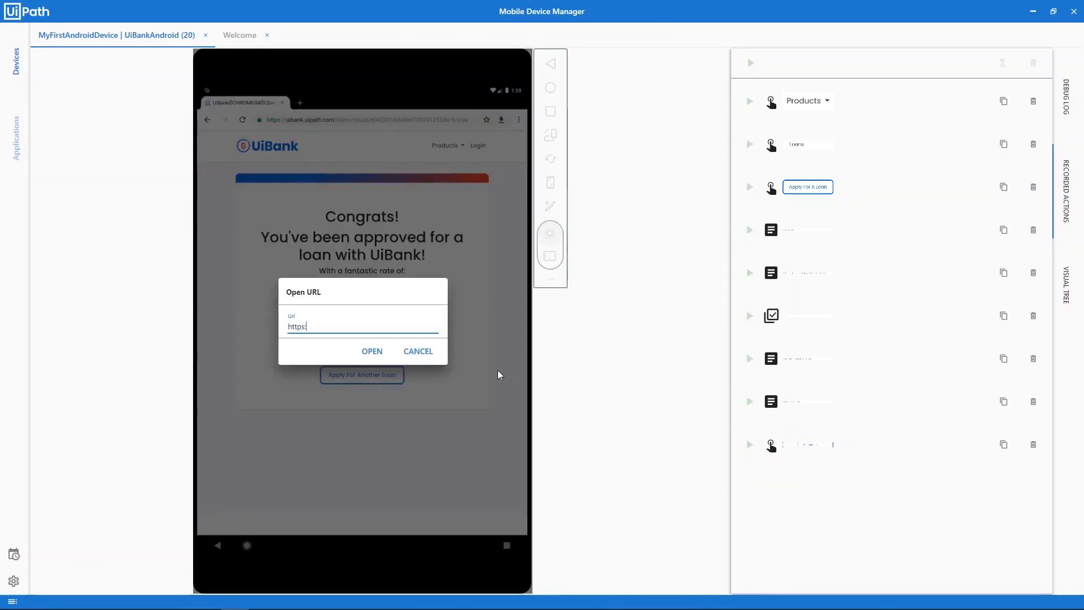
type("//uibank.uipath.com")
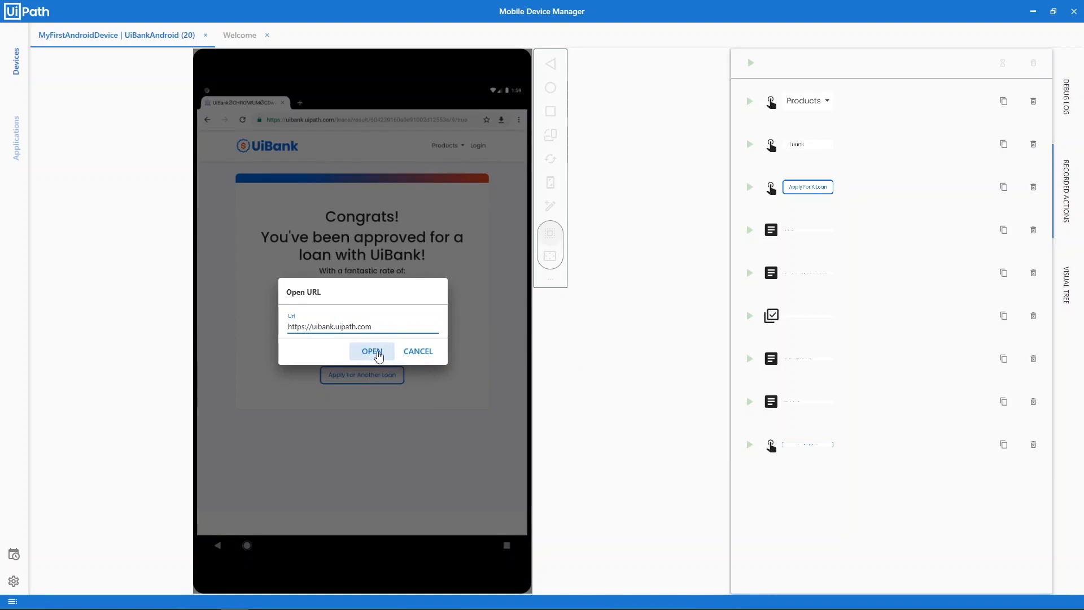
left_click(372, 351)
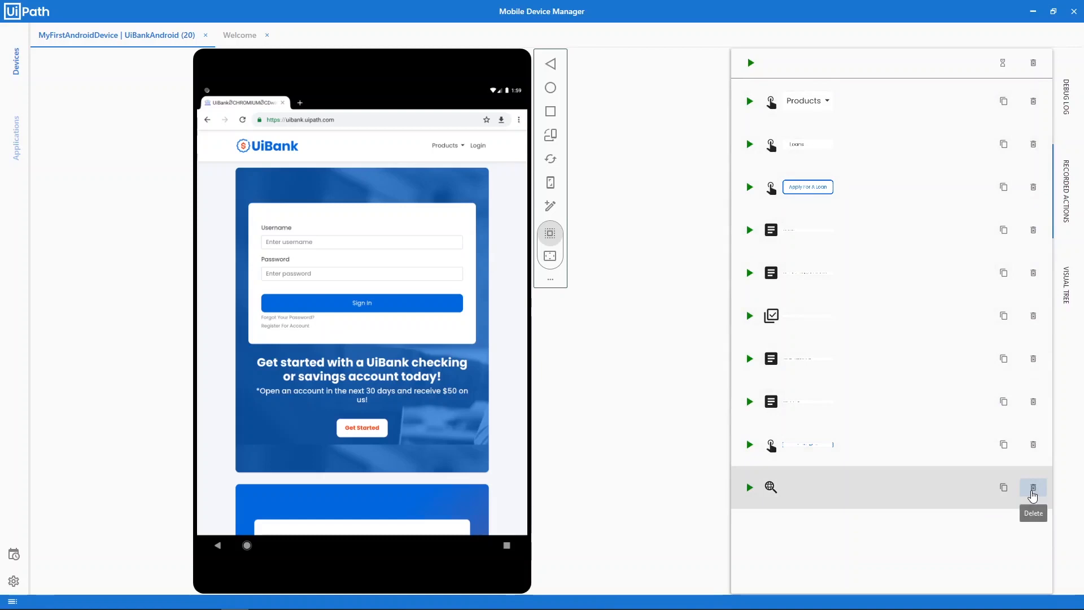
left_click(1032, 489)
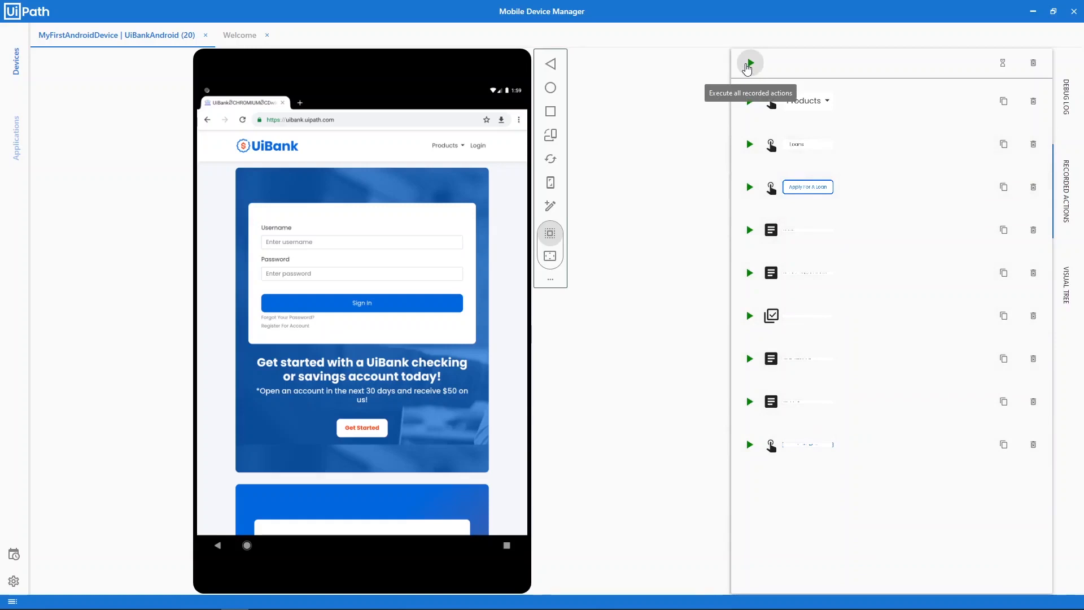
Replay all recorded actions through to the loan approval, then switch to UiPath Studio Pro
left_click(749, 63)
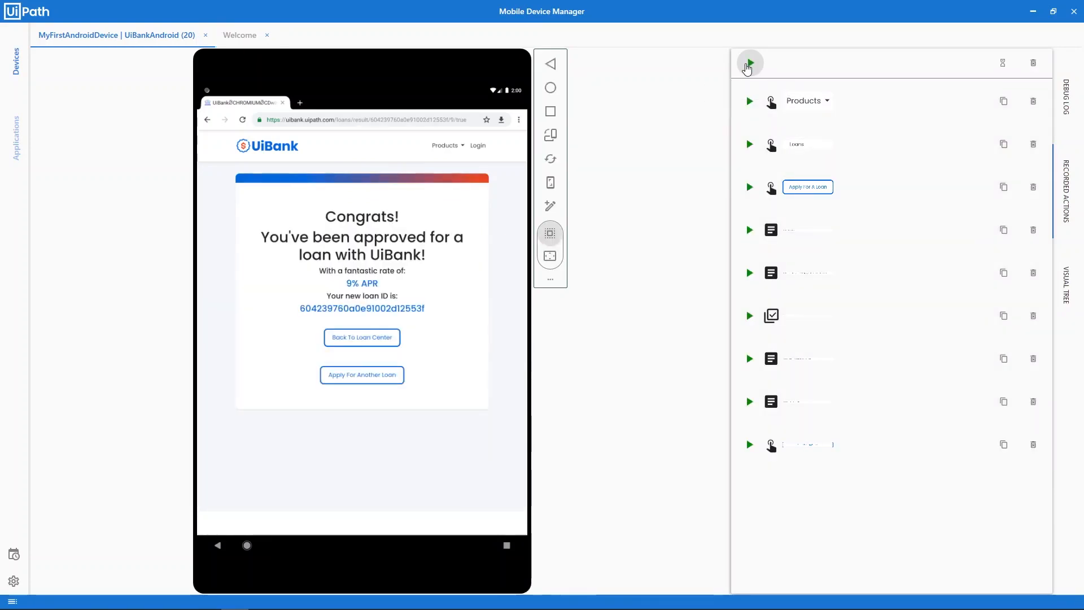
key("alt+Tab")
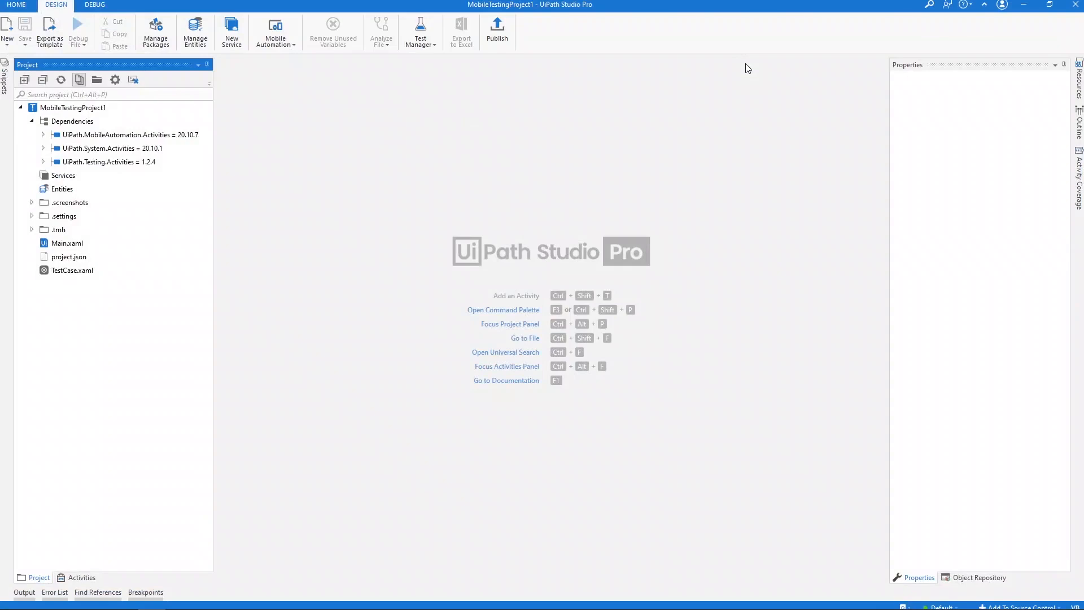
Import the recorded mobile actions into a new sequence named MobileRecorder
left_click(280, 48)
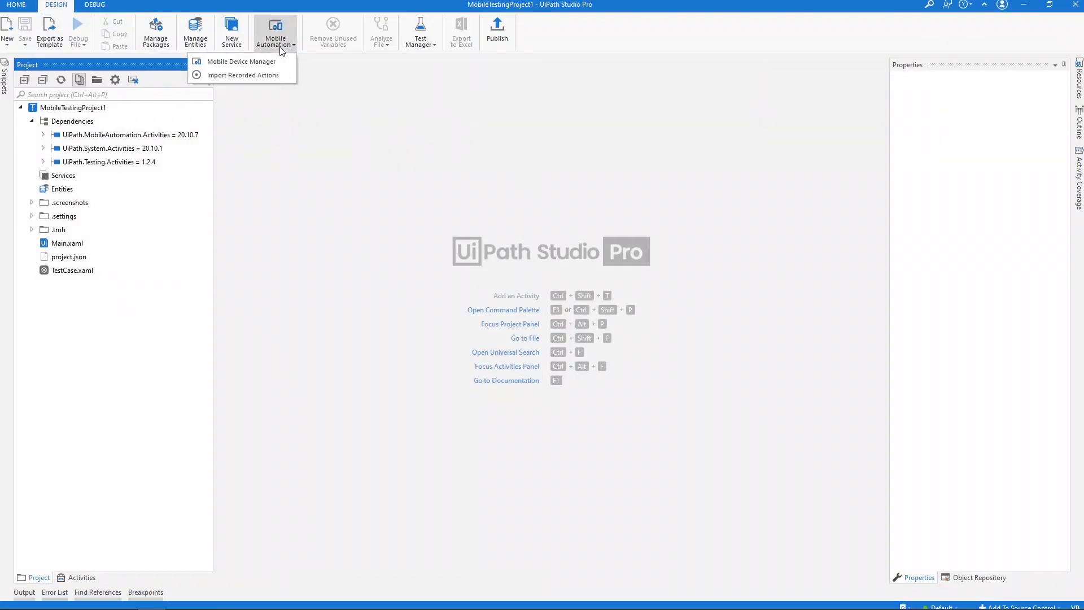
left_click(262, 77)
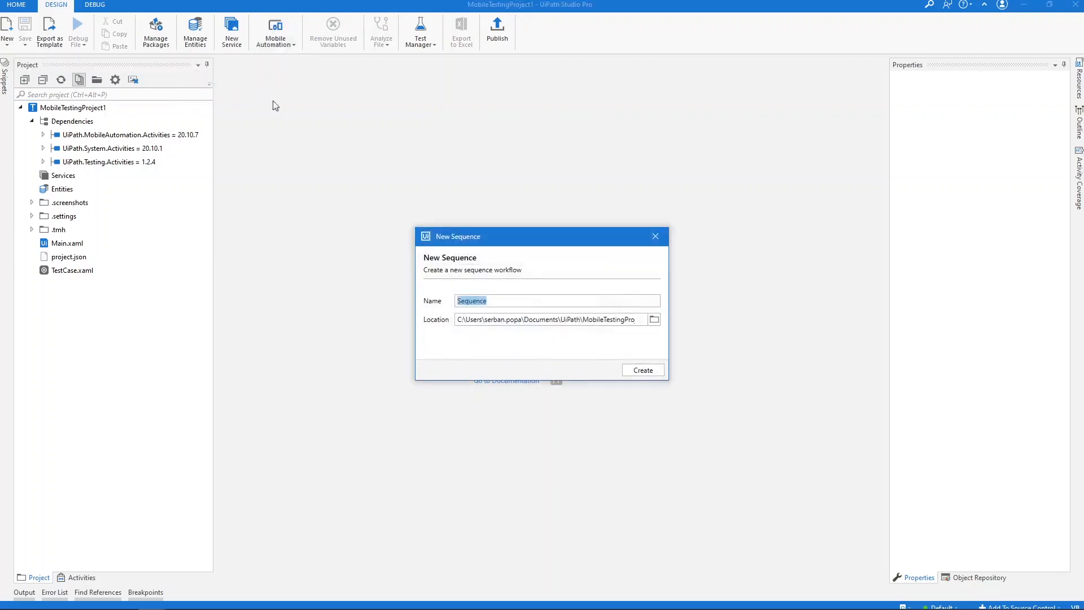
type("MobileRecorder")
left_click(645, 372)
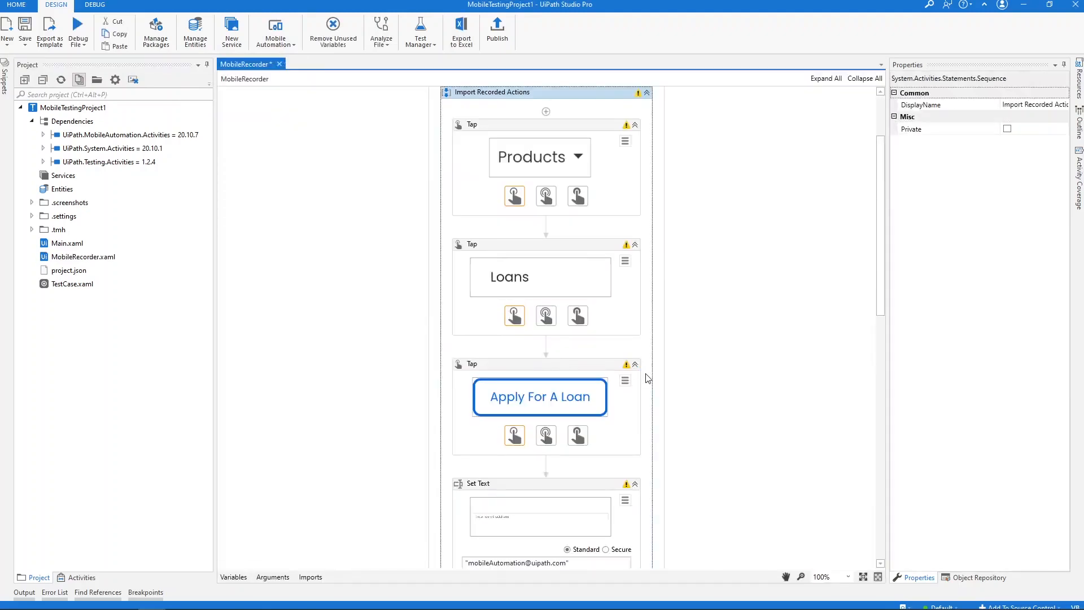
Search activities for 'mobile' and place a Mobile Device Connection above Import Recorded Actions
left_click_drag(880, 213, 876, 163)
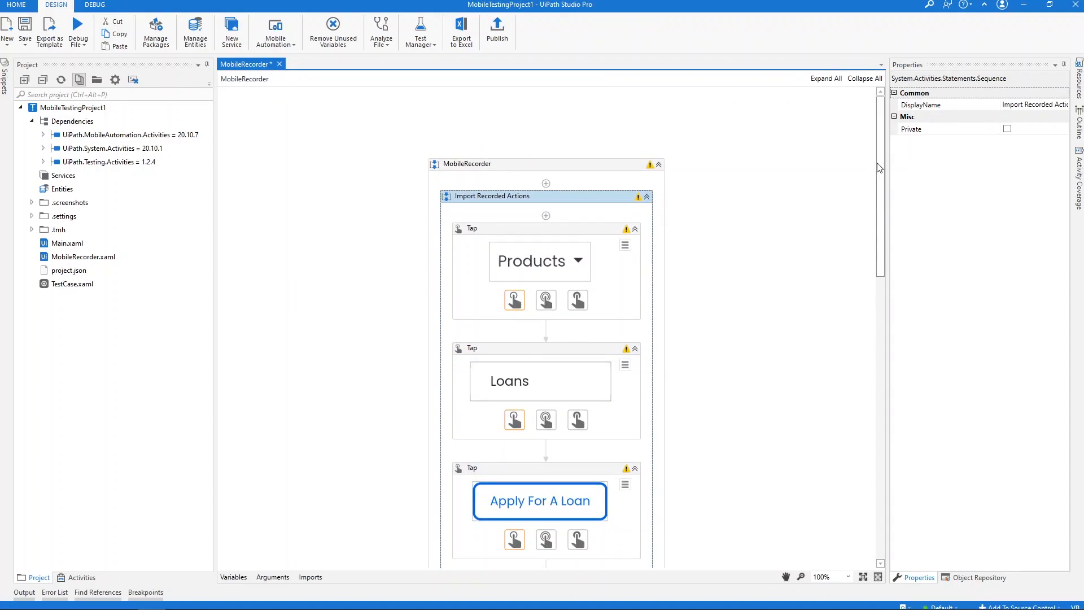
left_click(88, 576)
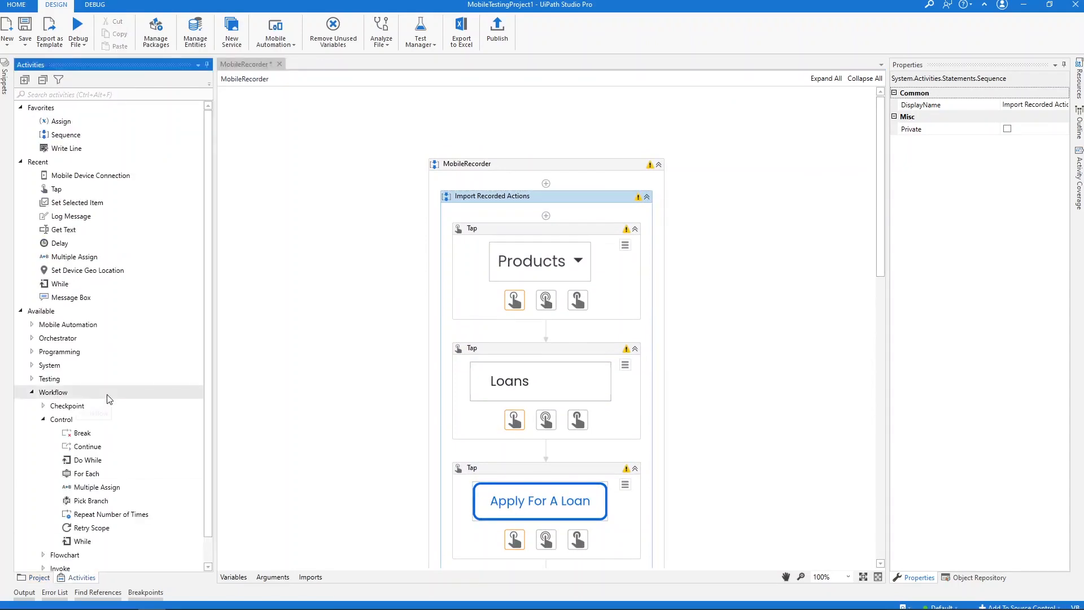
type("mobile")
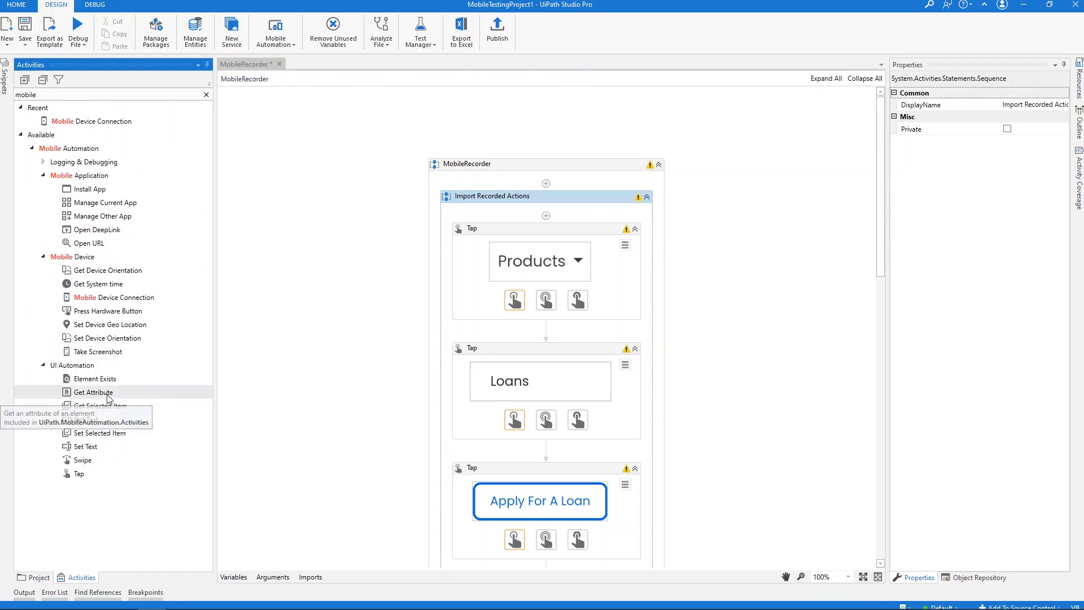
left_click_drag(107, 298, 563, 182)
Connect to MyFirstAndroidDevice with UiBankAndroid and move Import Recorded Actions into the Do block
left_click(570, 215)
left_click(535, 276)
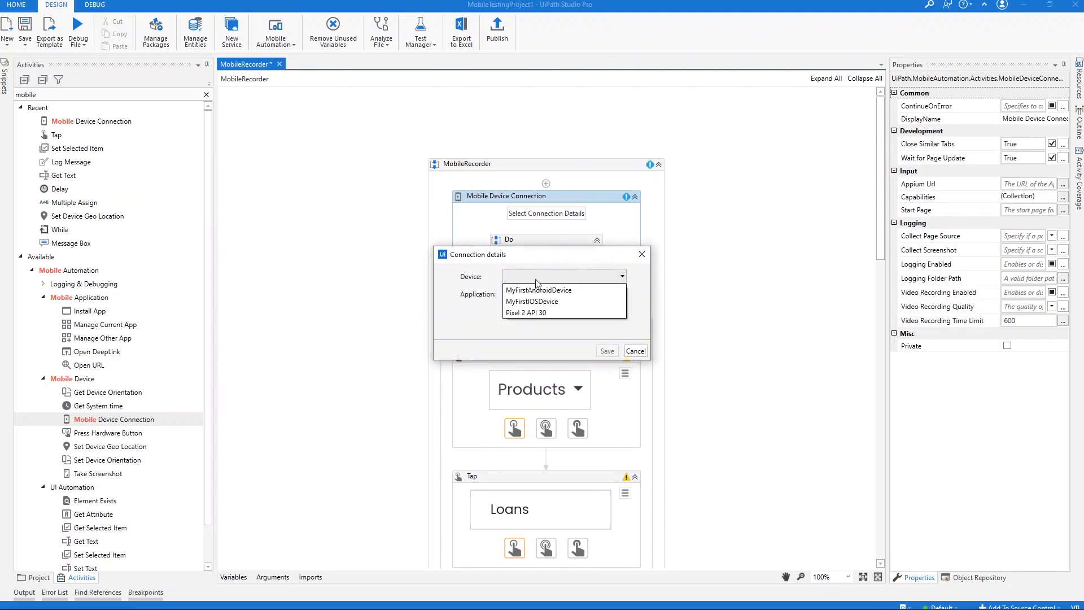
left_click(537, 290)
left_click(540, 294)
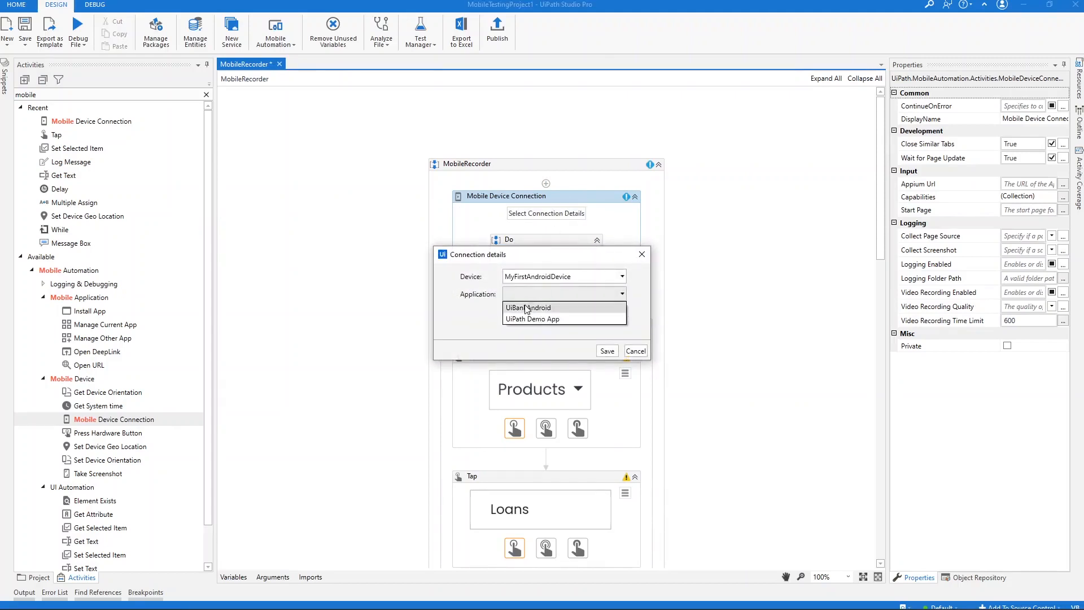
left_click(529, 308)
left_click(606, 351)
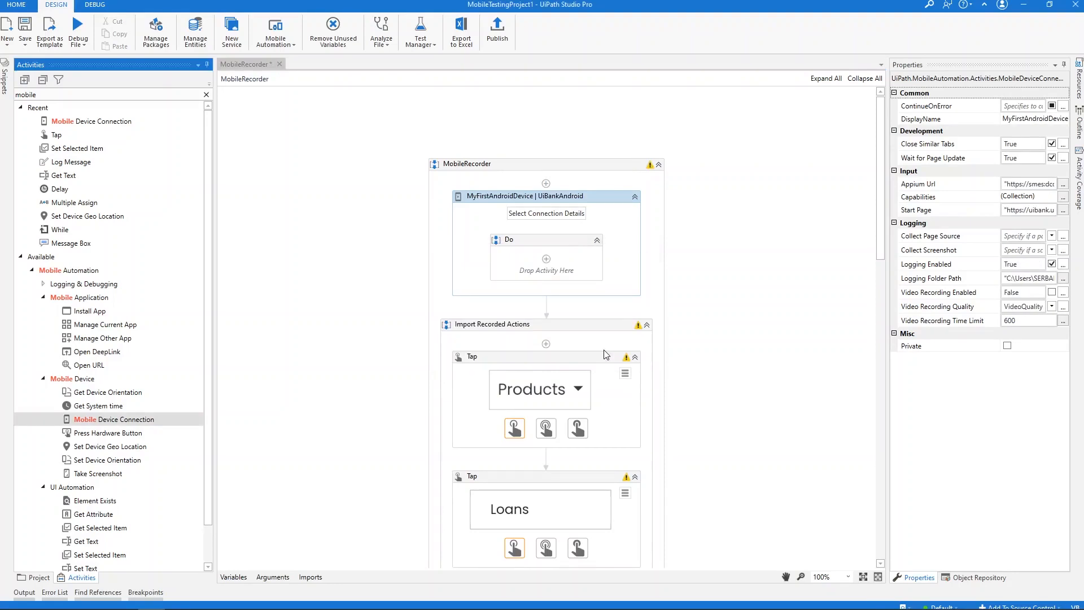
left_click(647, 324)
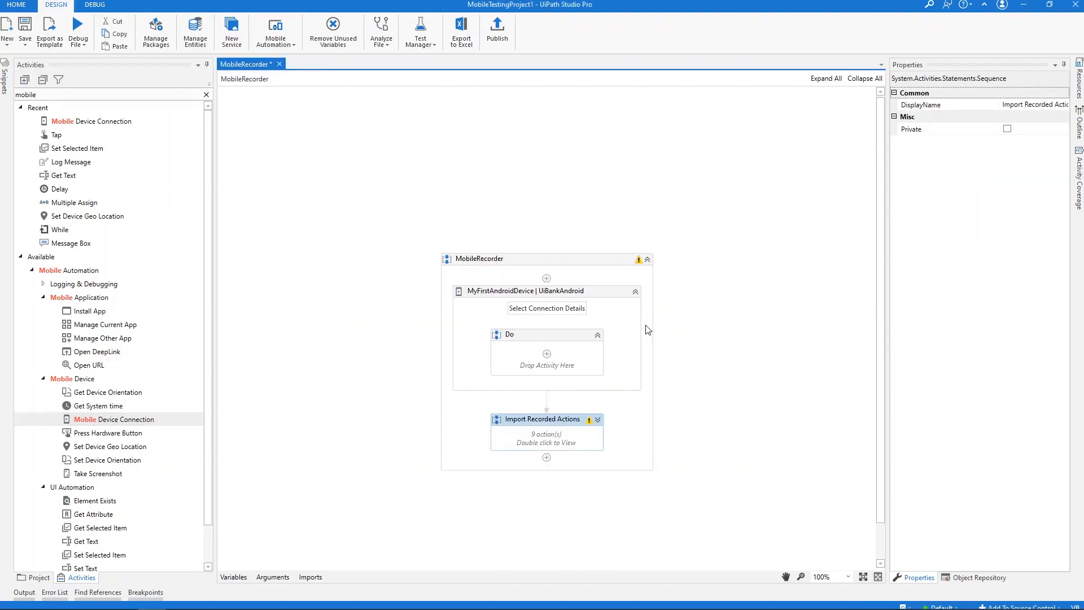
left_click_drag(566, 423, 564, 357)
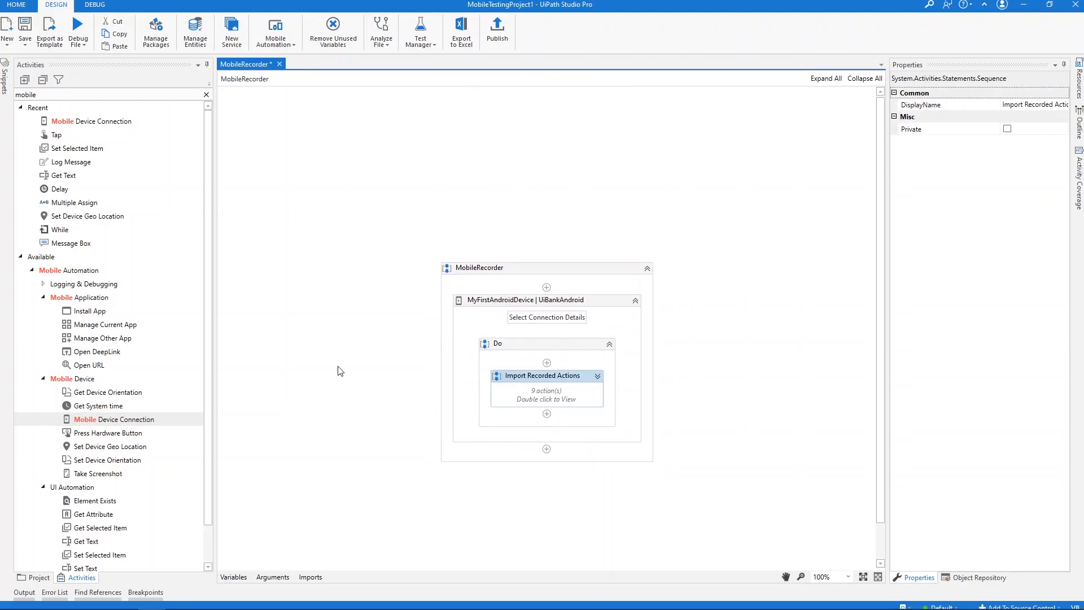